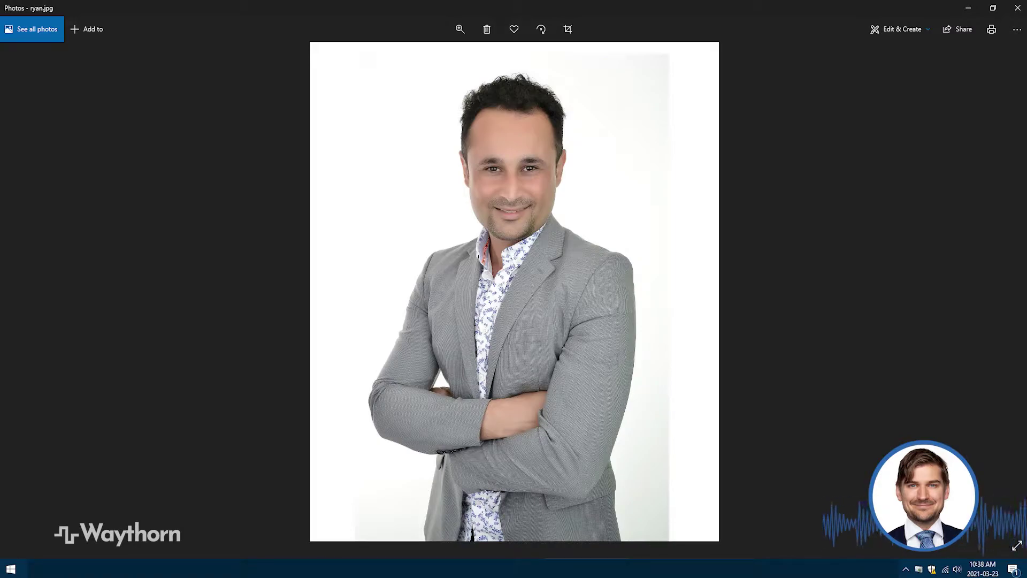
# Step: Step through david.jpg and lisa.jpg, then view the Edit & Create options for the photo
pyautogui.press('Right')
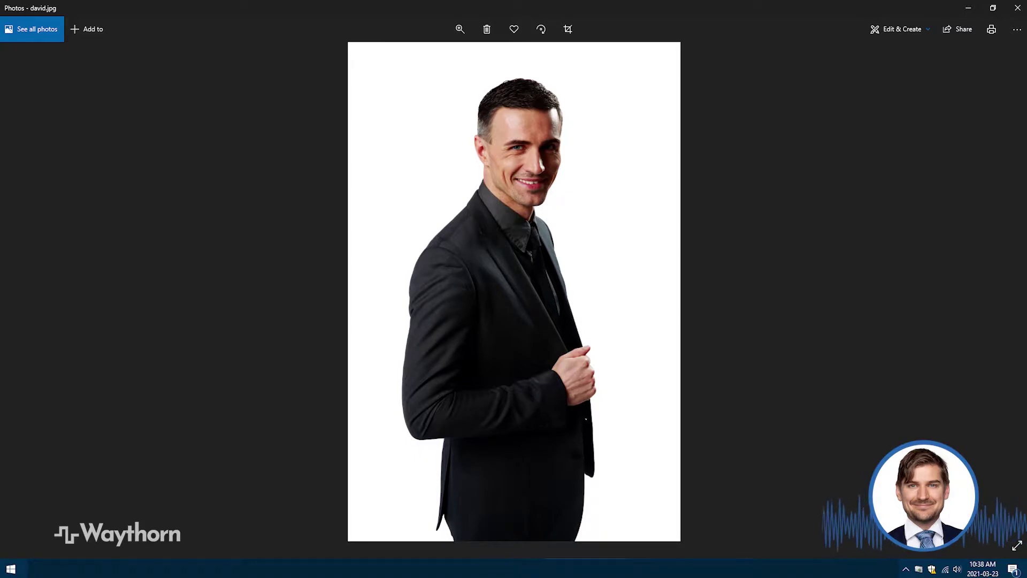
pyautogui.press('Right')
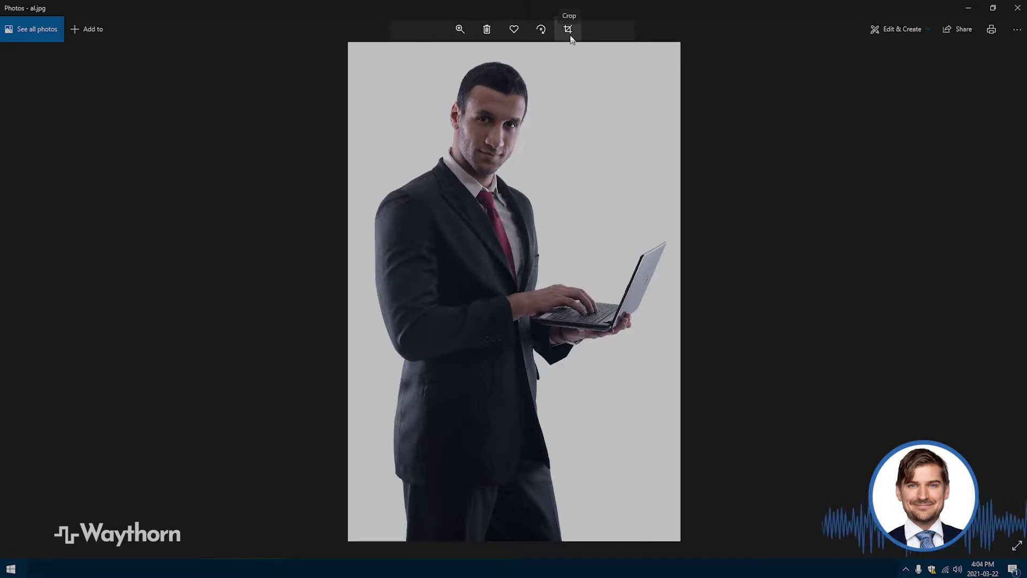
pyautogui.click(899, 29)
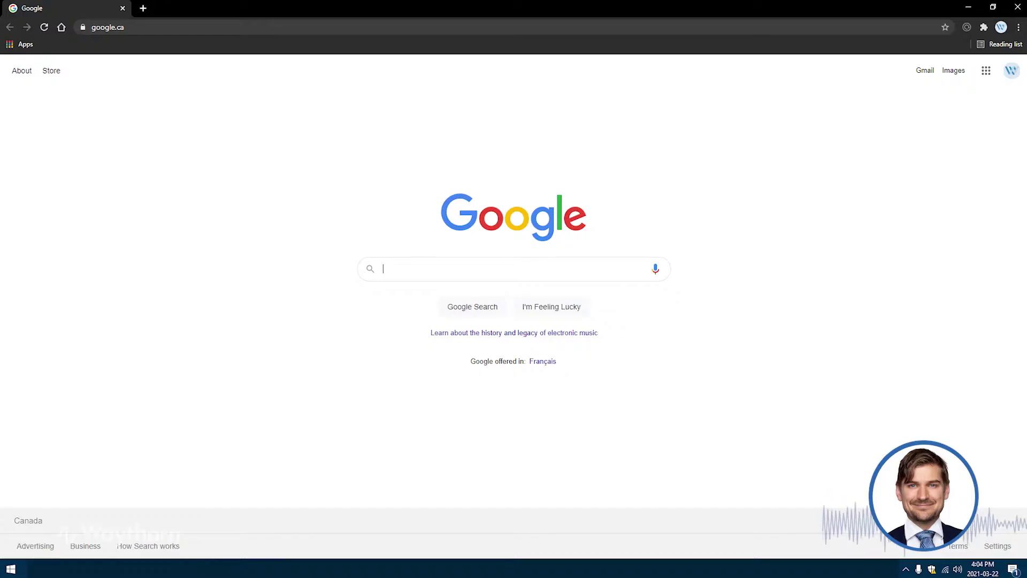
pyautogui.write('where is picture manager')
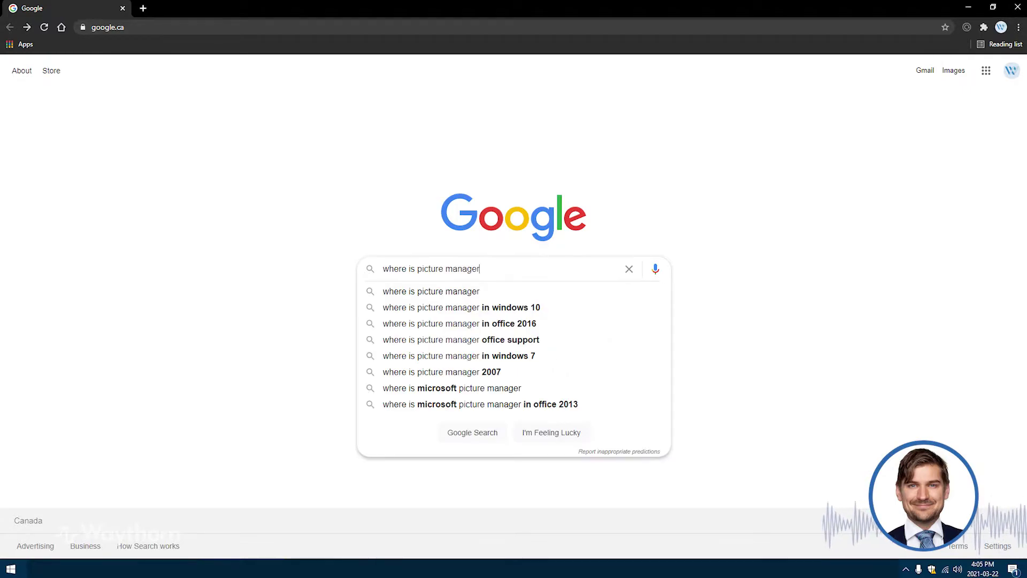
# Step: Search Google for 'where is picture manager'
pyautogui.press('Return')
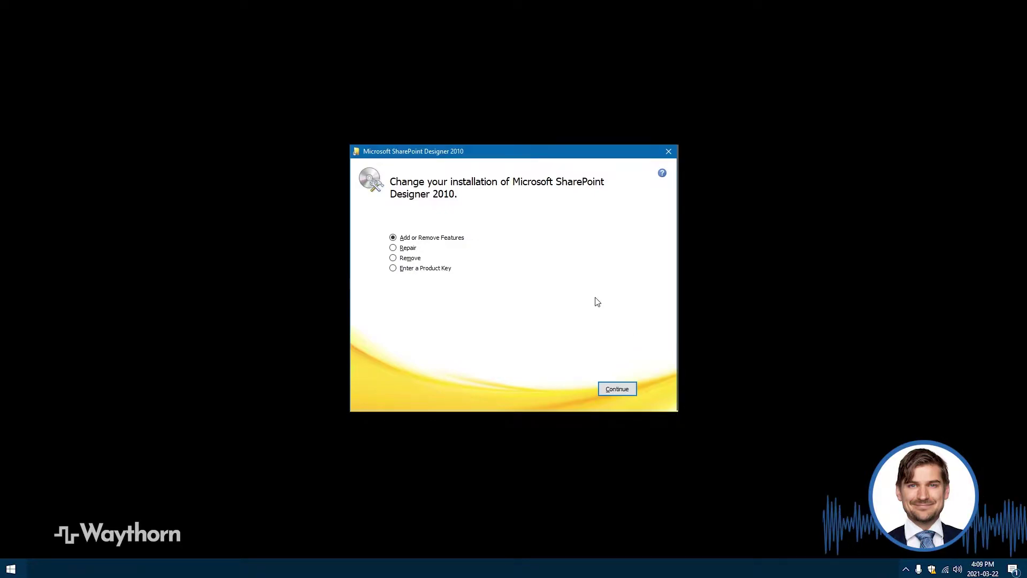
# Step: Set Microsoft Office Picture Manager under Office Tools to Run from My Computer and apply
pyautogui.click(636, 388)
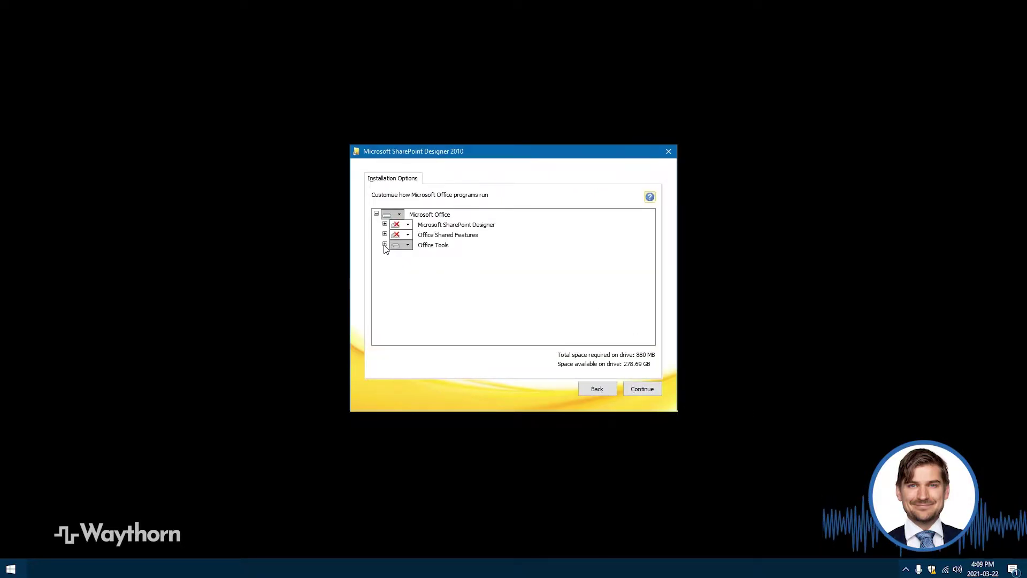
pyautogui.click(419, 311)
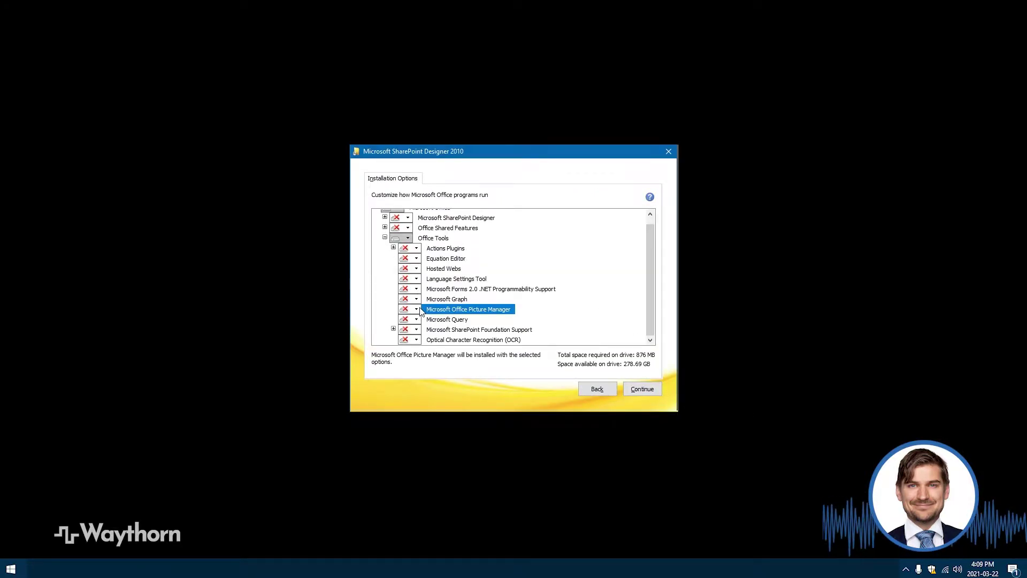
pyautogui.click(417, 310)
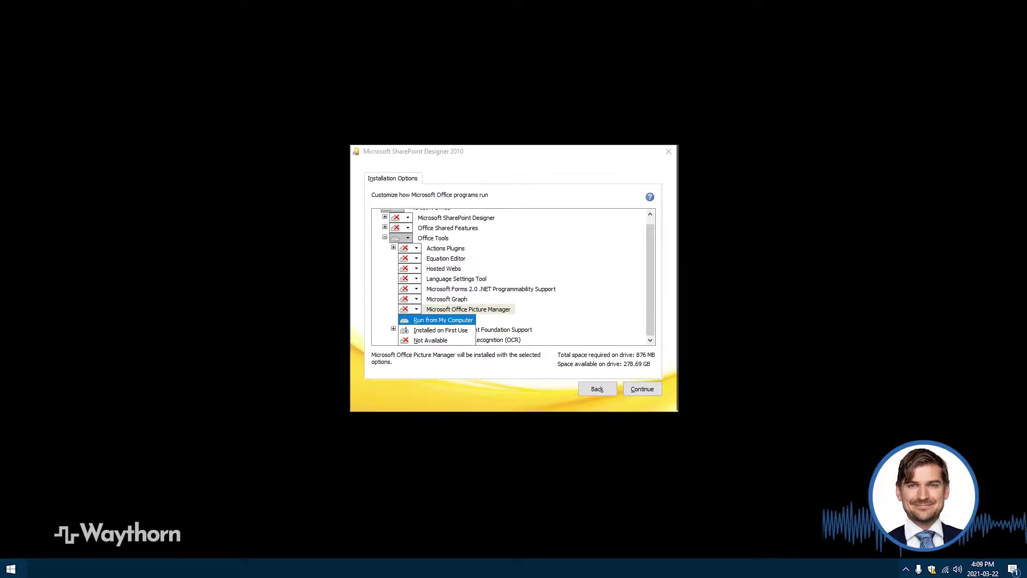
pyautogui.click(443, 319)
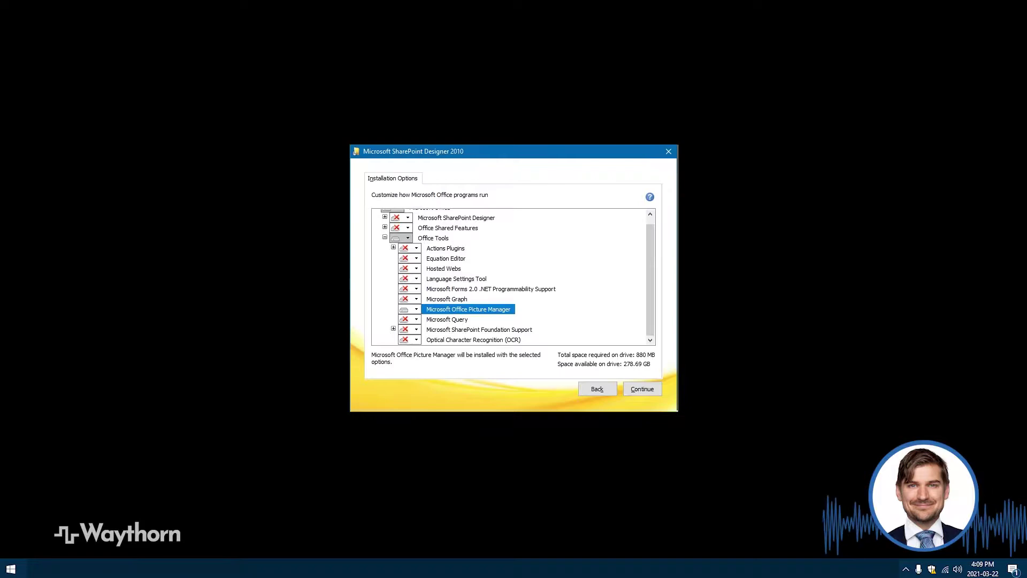
pyautogui.click(641, 389)
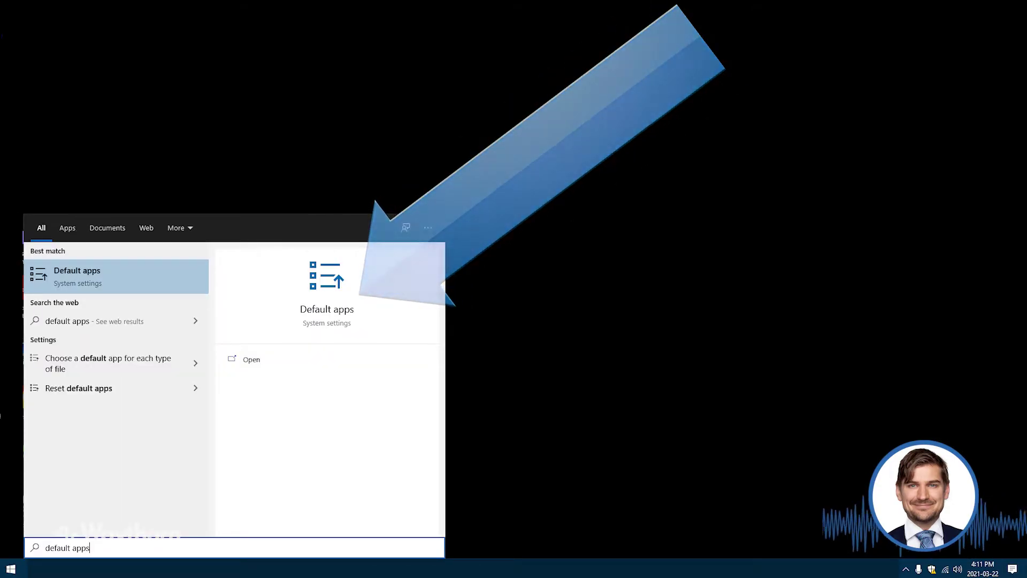
# Step: Open Default apps and choose Microsoft Office 2010 as the photo viewer
pyautogui.press('Return')
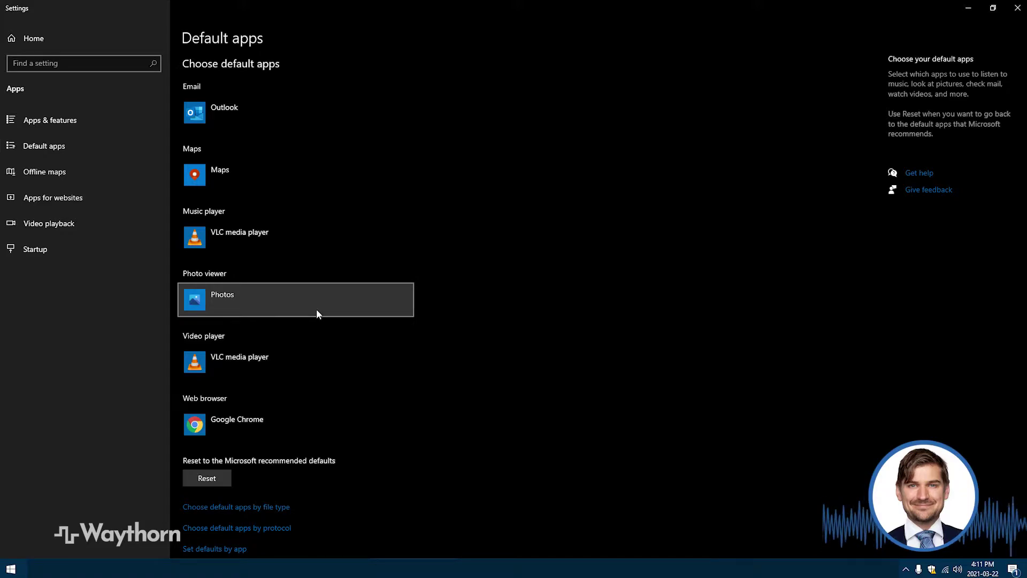
pyautogui.click(317, 314)
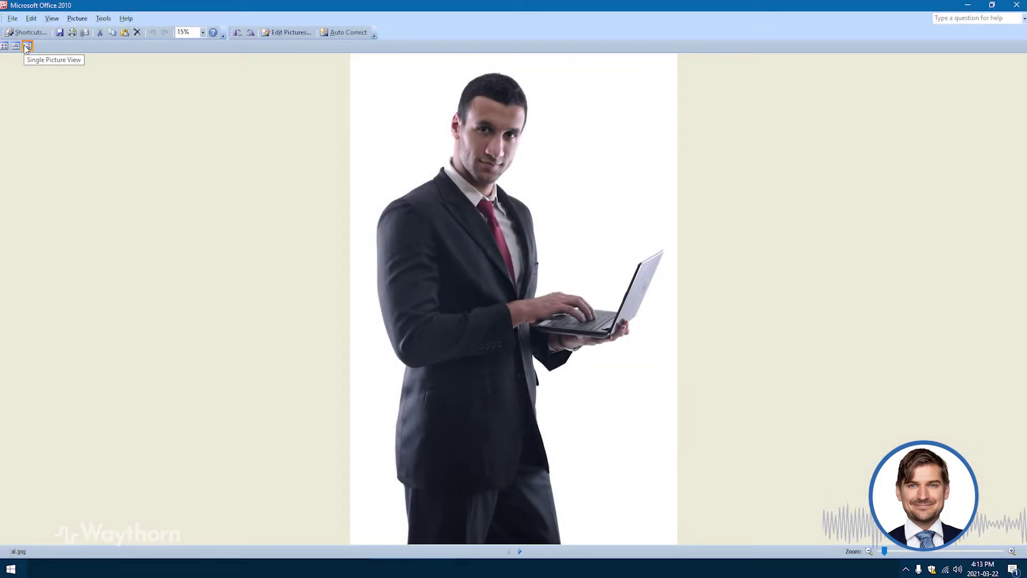
# Step: Browse alicia.jpg, david.jpg and lisa.jpg in filmstrip and thumbnail views, then select all seven headshots
pyautogui.click(16, 46)
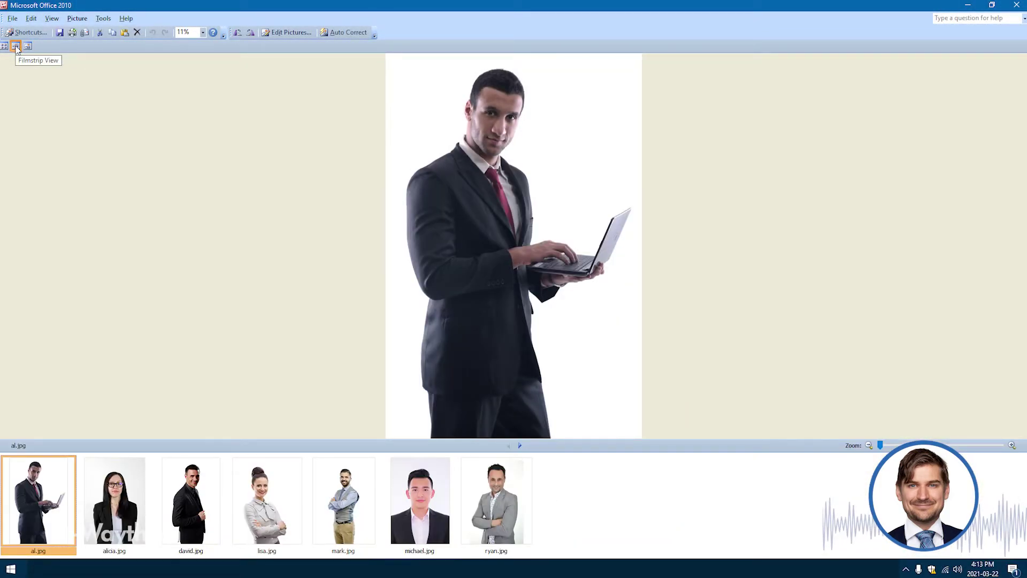
pyautogui.click(6, 47)
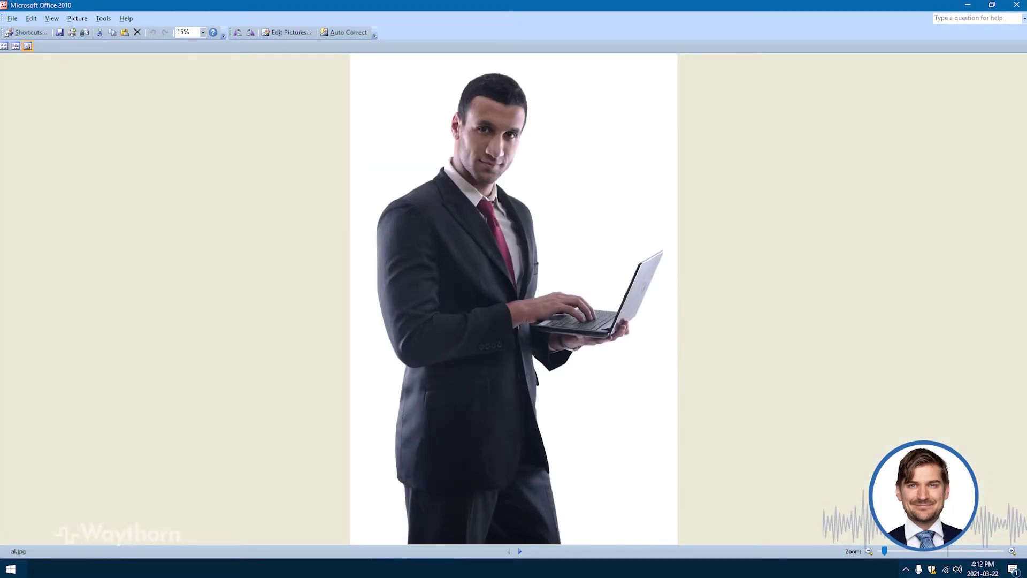
pyautogui.press('Right')
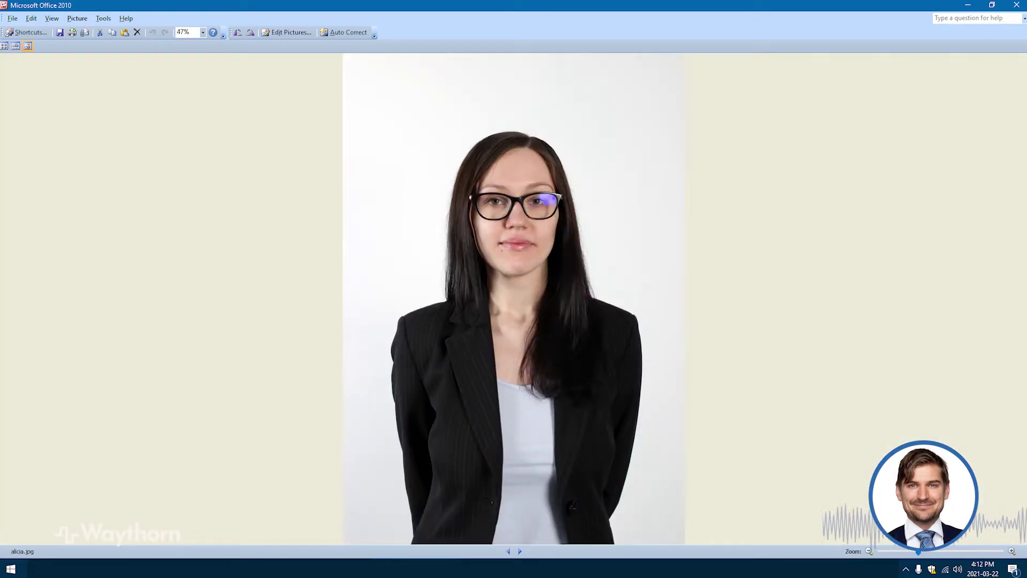
pyautogui.press('Right')
pyautogui.press('Right')
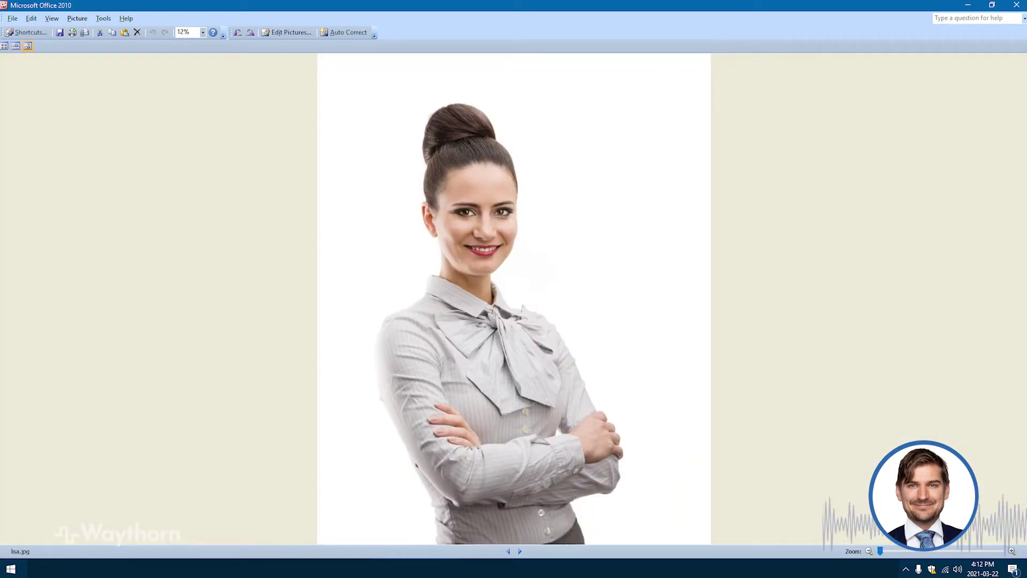
pyautogui.press('Right')
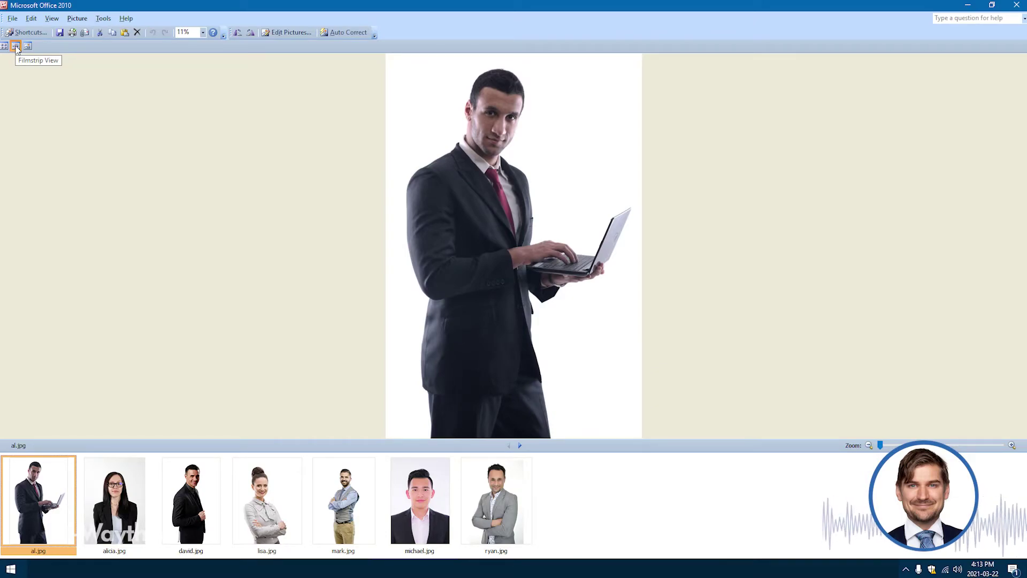
pyautogui.hotkey('ctrl', 'a')
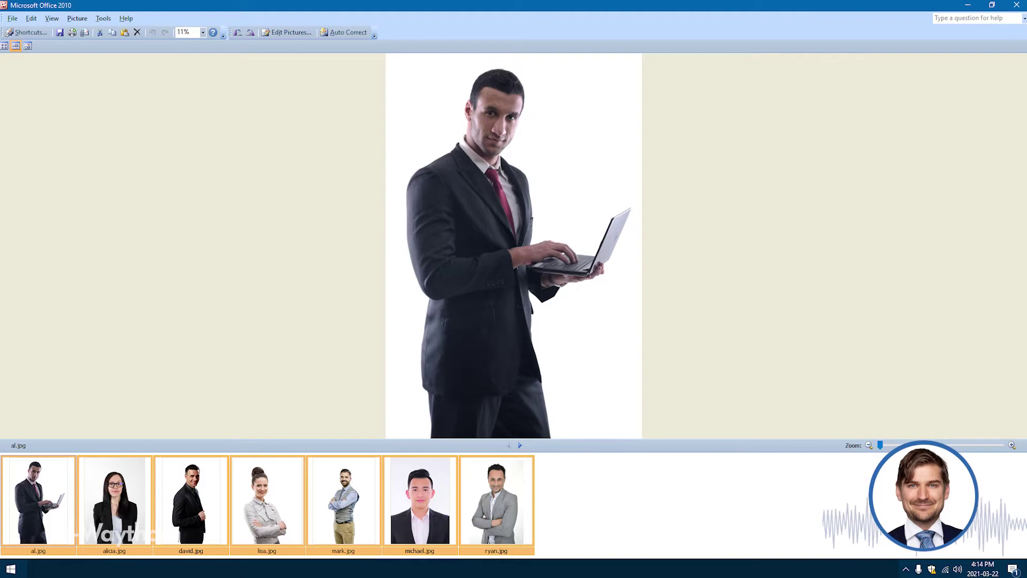
# Step: Auto Correct colour and brightness on the seven selected headshots via the Edit Pictures pane
pyautogui.click(282, 33)
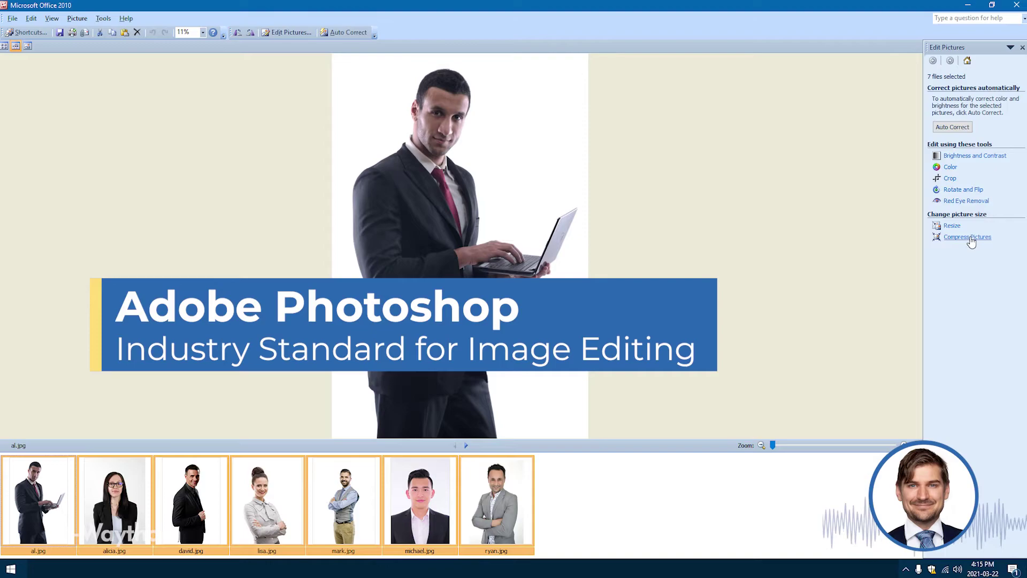
pyautogui.click(968, 131)
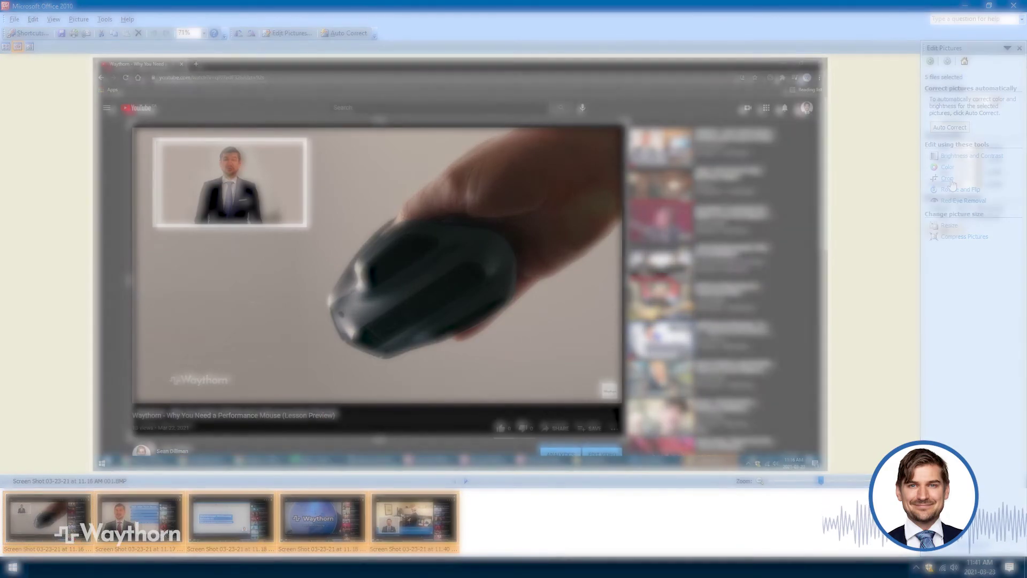
# Step: Start Crop for the five selected YouTube screenshots
pyautogui.click(949, 180)
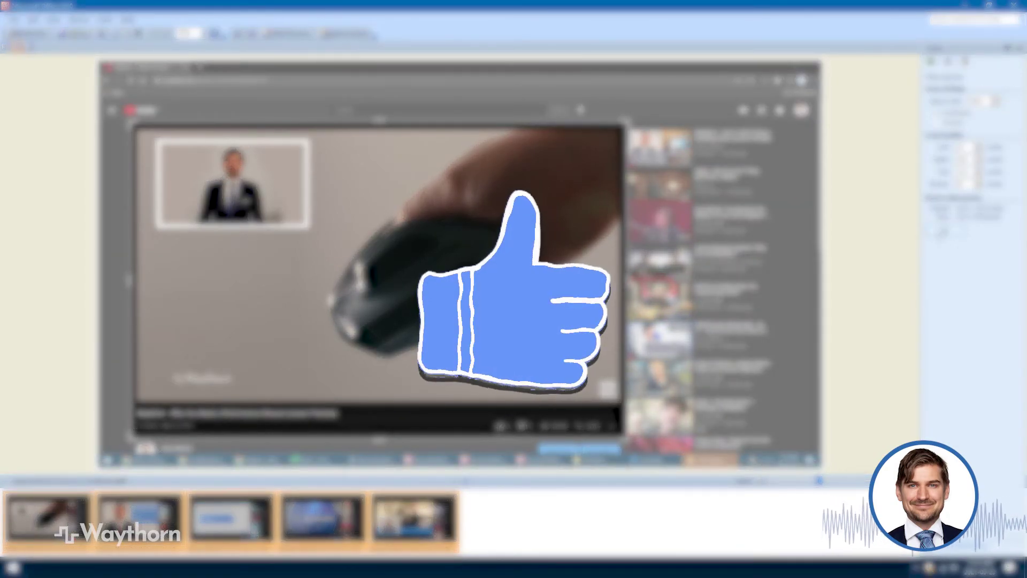